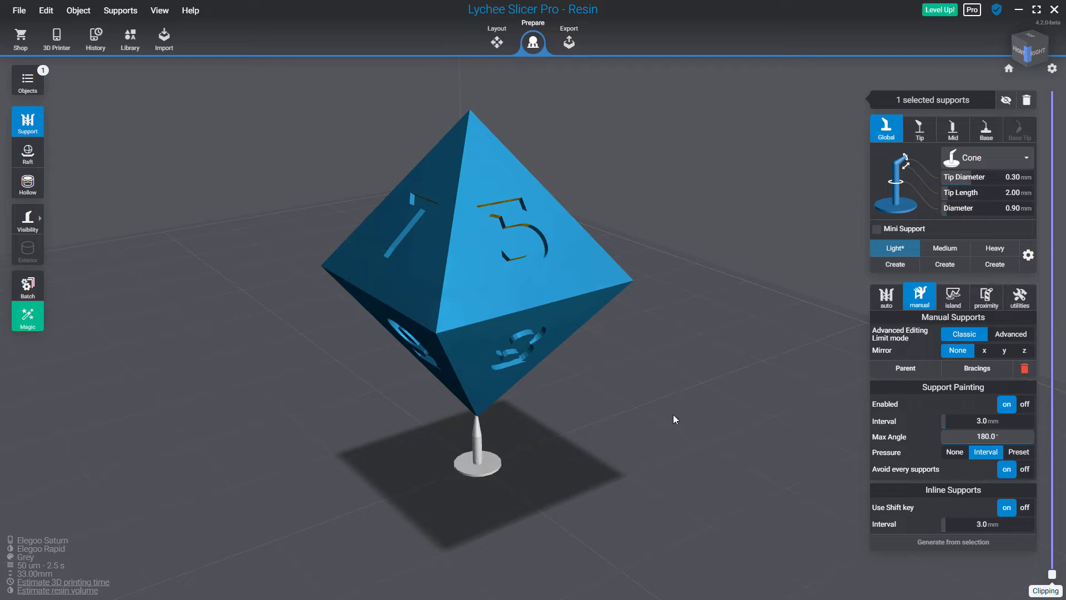
# Add a second support at the die's bottom tip, viewed from a low angle near the 5 face
pyautogui.moveTo(673, 414); pyautogui.dragTo(584, 408)
pyautogui.scroll(3, 578, 444)
pyautogui.moveTo(573, 471); pyautogui.dragTo(674, 487)
pyautogui.scroll(-2, 672, 487)
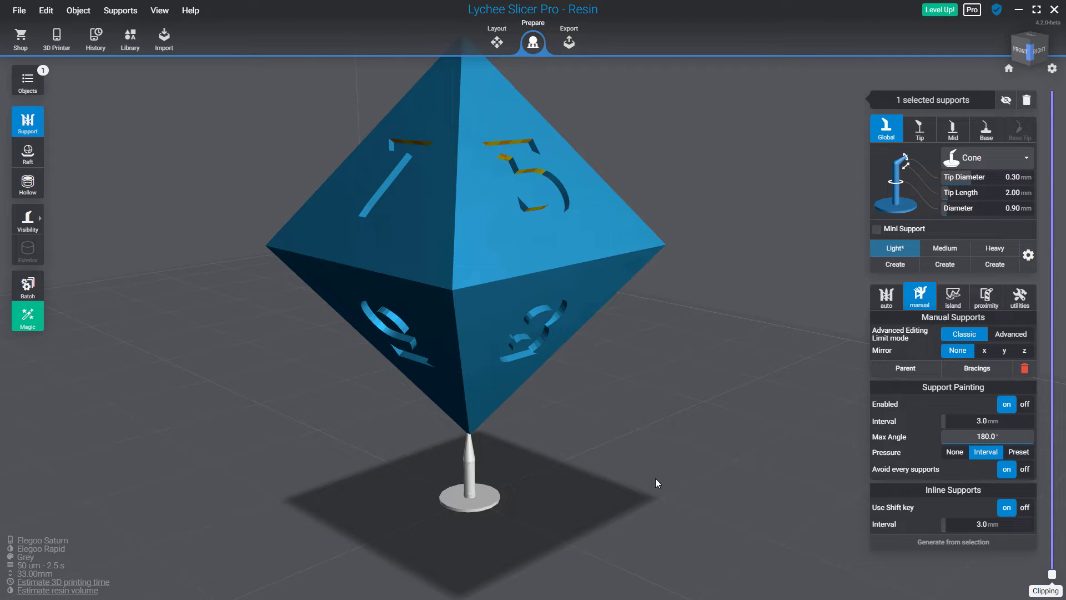
pyautogui.moveTo(584, 441); pyautogui.dragTo(533, 428)
pyautogui.click(469, 422)
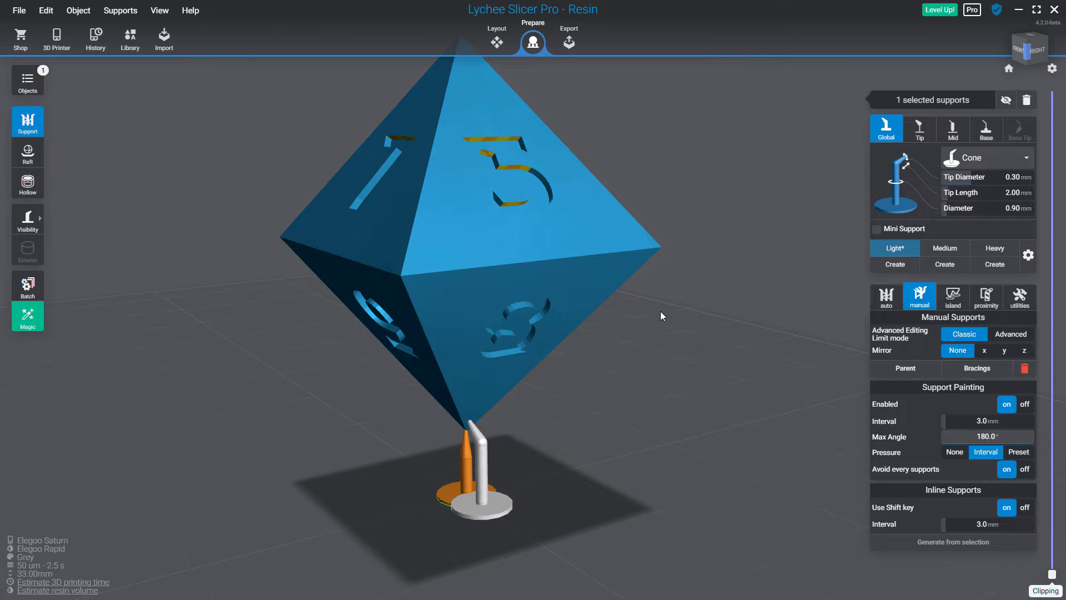
# Place a support at the die's right edge and select it together with the short tip support
pyautogui.moveTo(664, 316); pyautogui.dragTo(578, 414)
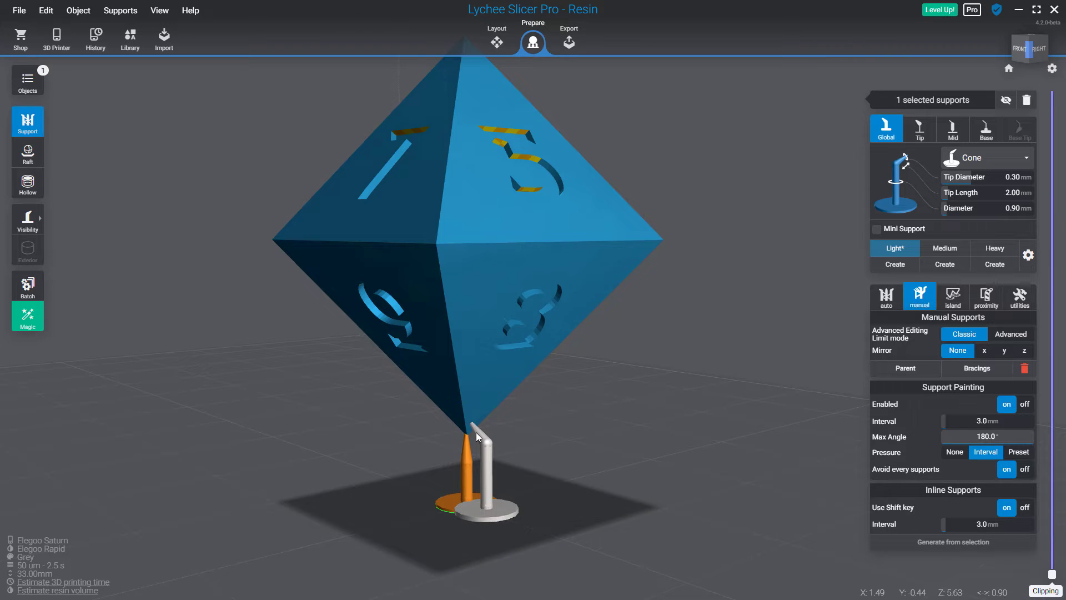
pyautogui.click(651, 251)
pyautogui.moveTo(695, 291); pyautogui.dragTo(507, 481)
pyautogui.click(501, 472)
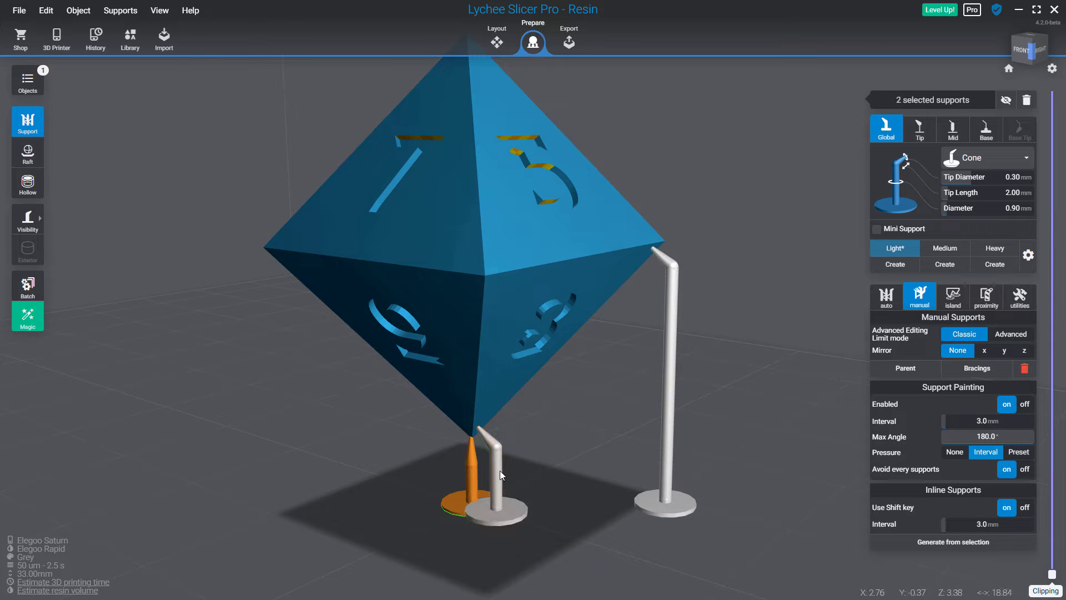
# Generate inline supports between the two selected die supports and inspect them
pyautogui.click(942, 545)
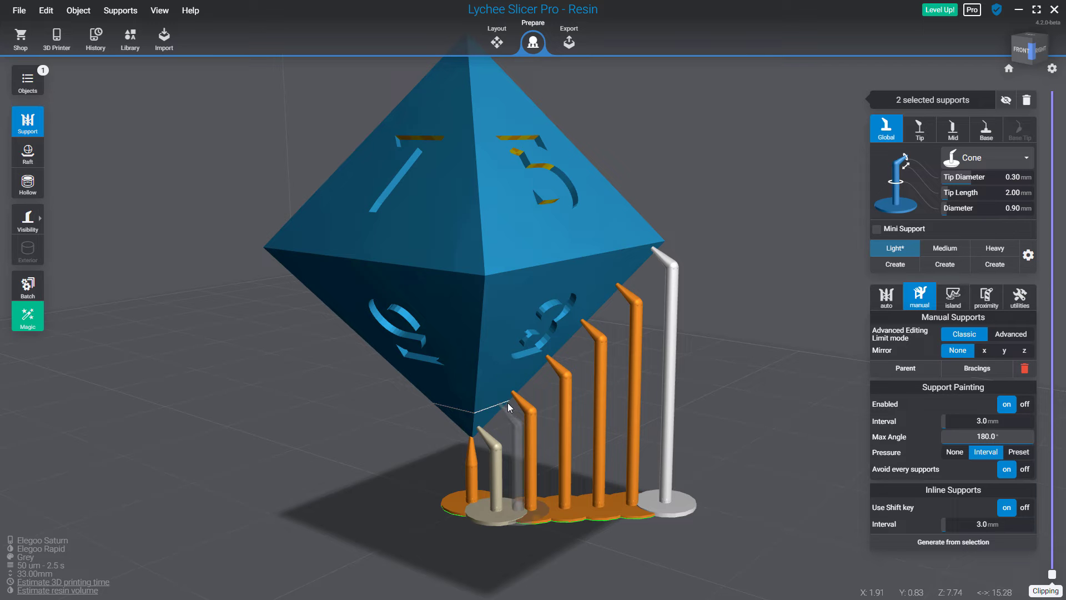
pyautogui.moveTo(291, 428); pyautogui.dragTo(322, 435)
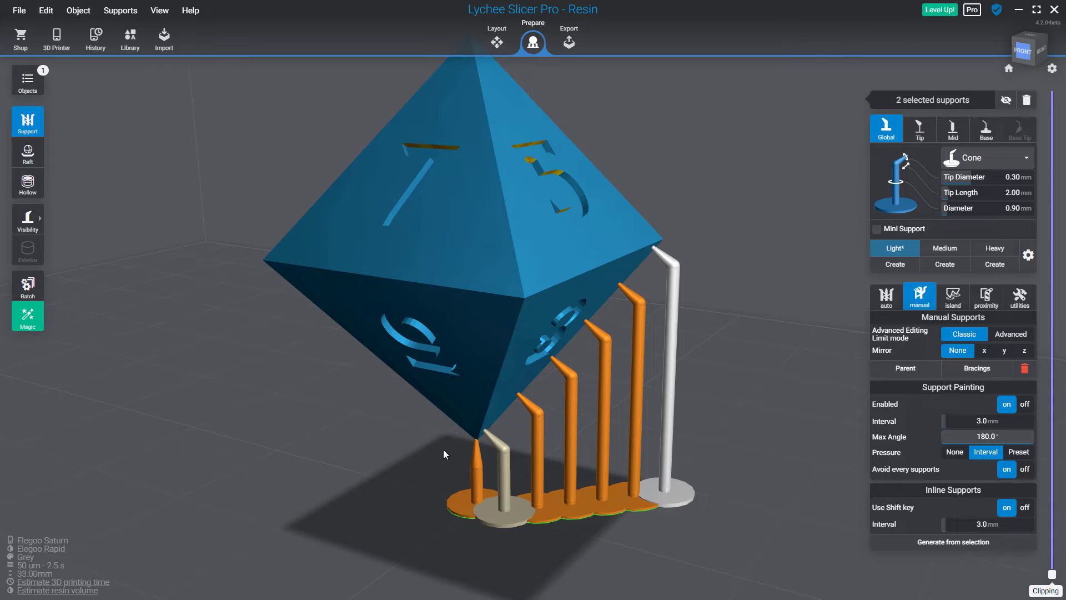
pyautogui.click(674, 332)
pyautogui.press('Delete')
pyautogui.click(673, 335)
pyautogui.moveTo(652, 349); pyautogui.dragTo(569, 414)
pyautogui.click(502, 455)
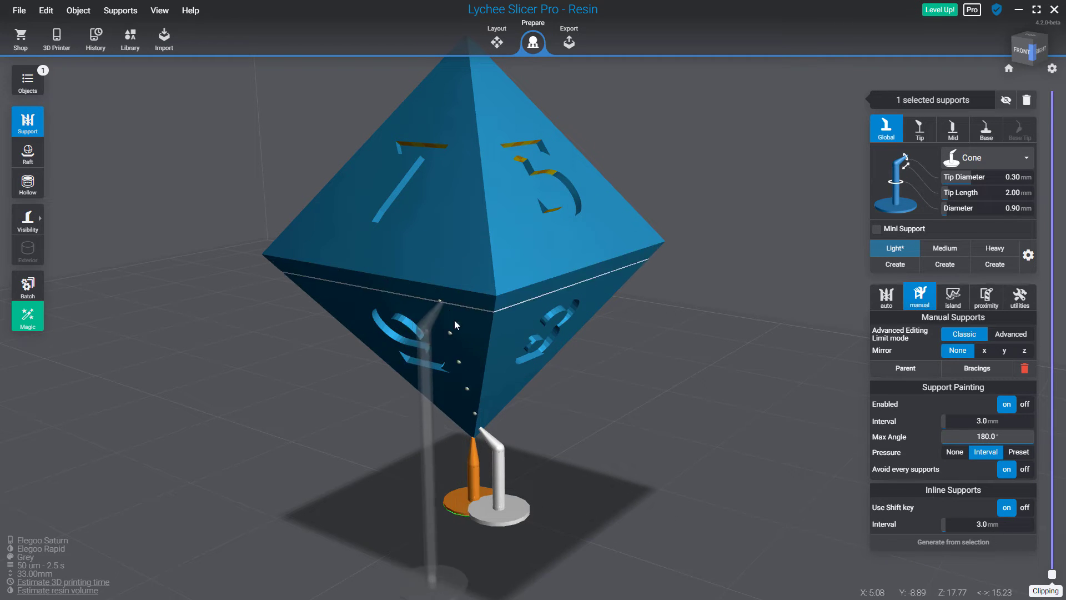
pyautogui.keyDown('shift'); pyautogui.click(650, 251); pyautogui.keyUp('shift')
pyautogui.moveTo(727, 288); pyautogui.dragTo(648, 306, button='right')
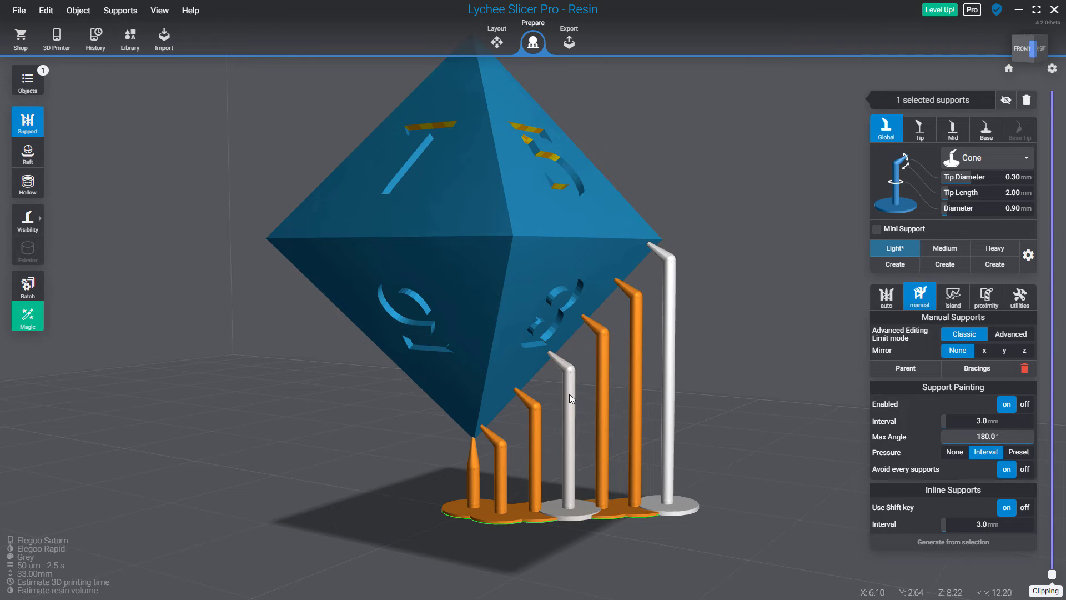
pyautogui.hotkey('ctrl', 'z')
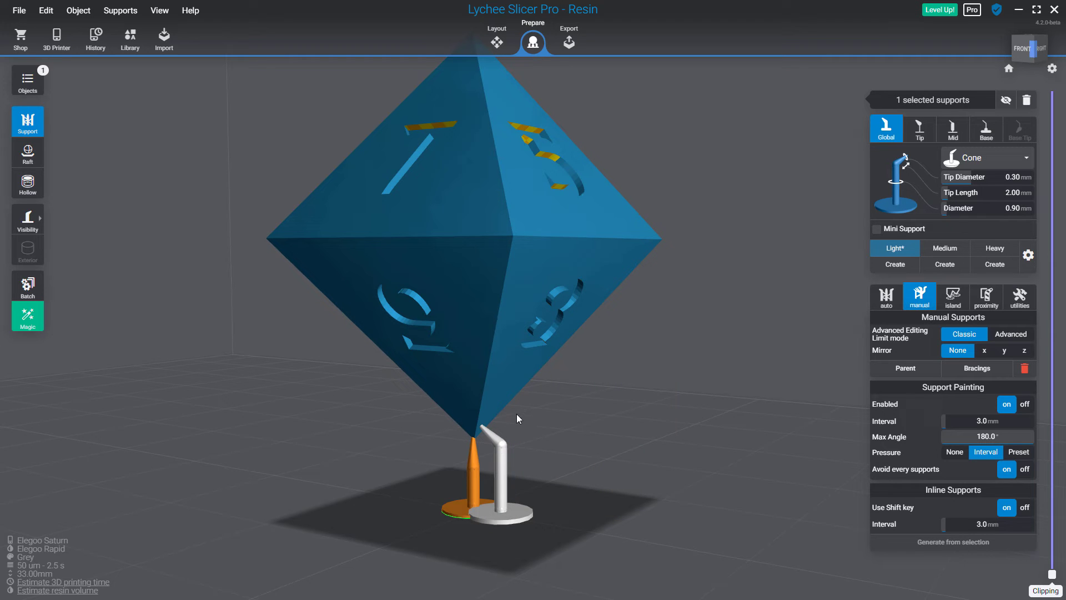
# Set the inline support interval to 0.8 mm and generate dense supports along the lower-right edge
pyautogui.click(957, 526)
pyautogui.press('BackSpace')
pyautogui.press('Return')
pyautogui.click(642, 253)
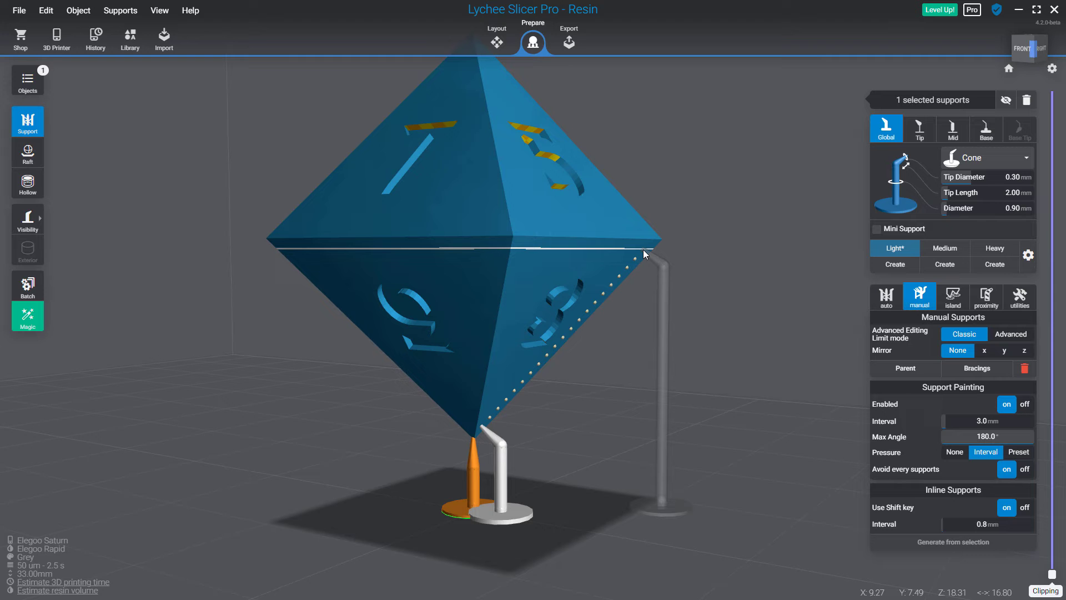
pyautogui.keyDown('shift'); pyautogui.click(643, 248); pyautogui.keyUp('shift')
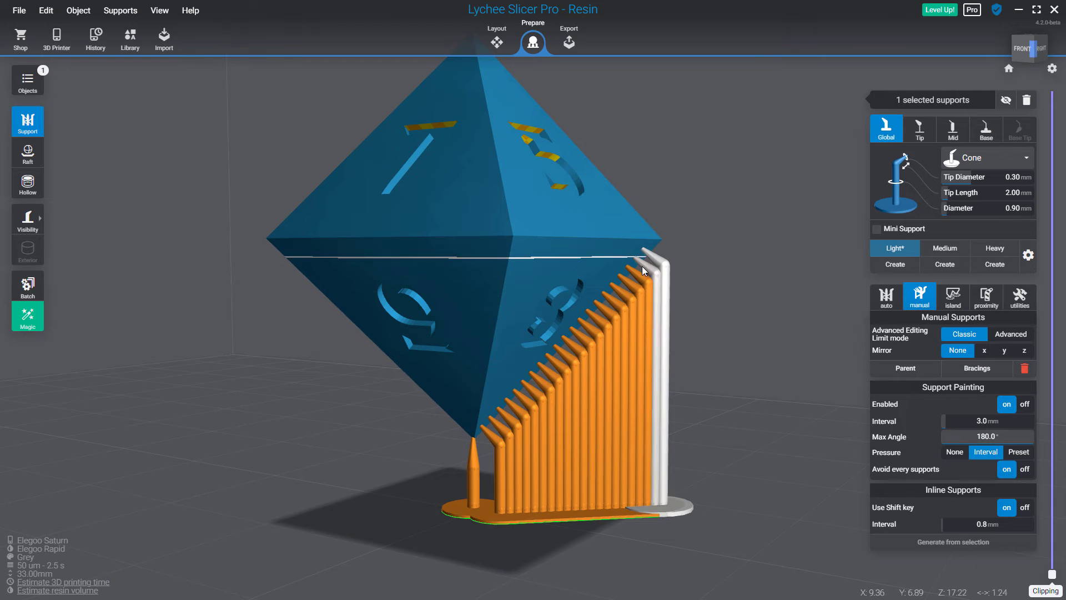
# Add a dense wall of inline supports along the die's left face and check it
pyautogui.moveTo(677, 278); pyautogui.dragTo(771, 266)
pyautogui.moveTo(374, 424); pyautogui.dragTo(467, 415)
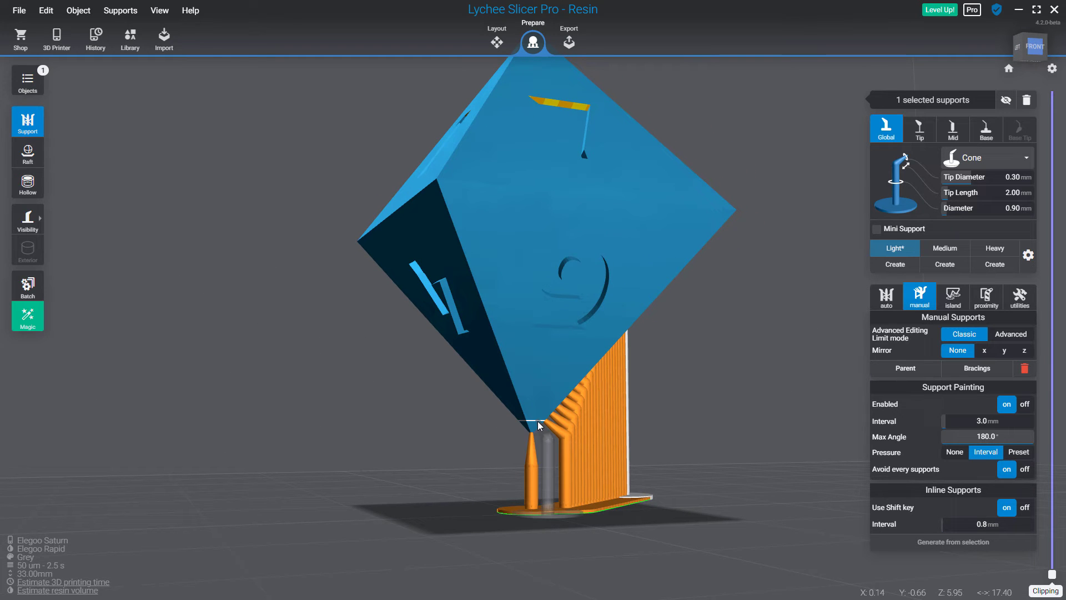
pyautogui.moveTo(534, 418)
pyautogui.mouseDown()
pyautogui.moveTo(444, 164)
pyautogui.moveTo(448, 185)
pyautogui.moveTo(359, 319)
pyautogui.moveTo(518, 346)
pyautogui.moveTo(371, 309)
pyautogui.moveTo(617, 335)
pyautogui.moveTo(904, 325)
pyautogui.moveTo(858, 374)
pyautogui.moveTo(516, 431)
pyautogui.mouseUp()
pyautogui.keyDown('shift'); pyautogui.click(443, 194); pyautogui.keyUp('shift')
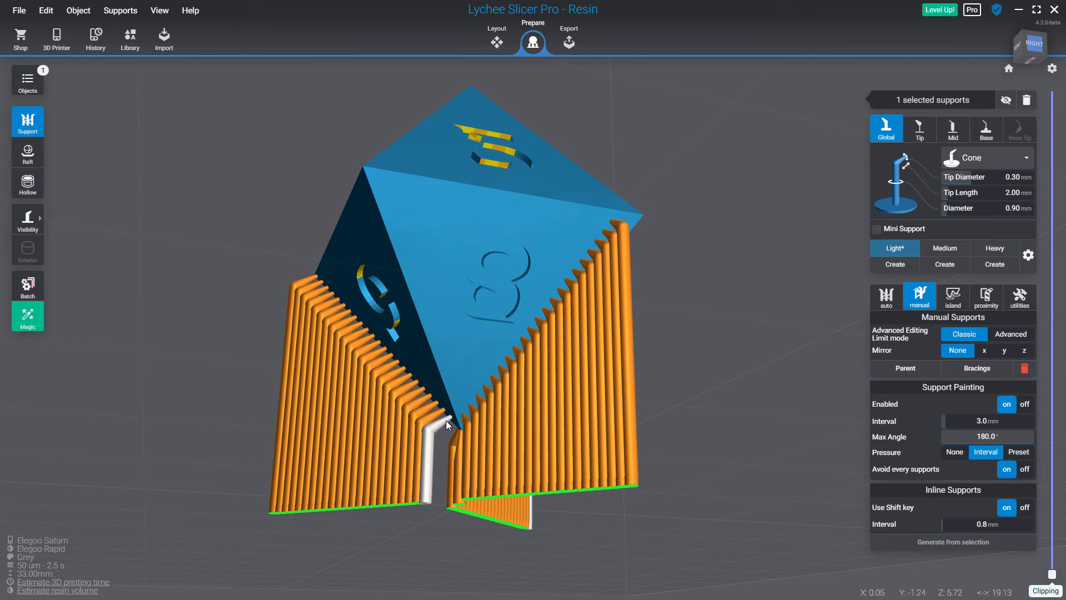
pyautogui.moveTo(446, 421); pyautogui.dragTo(426, 432)
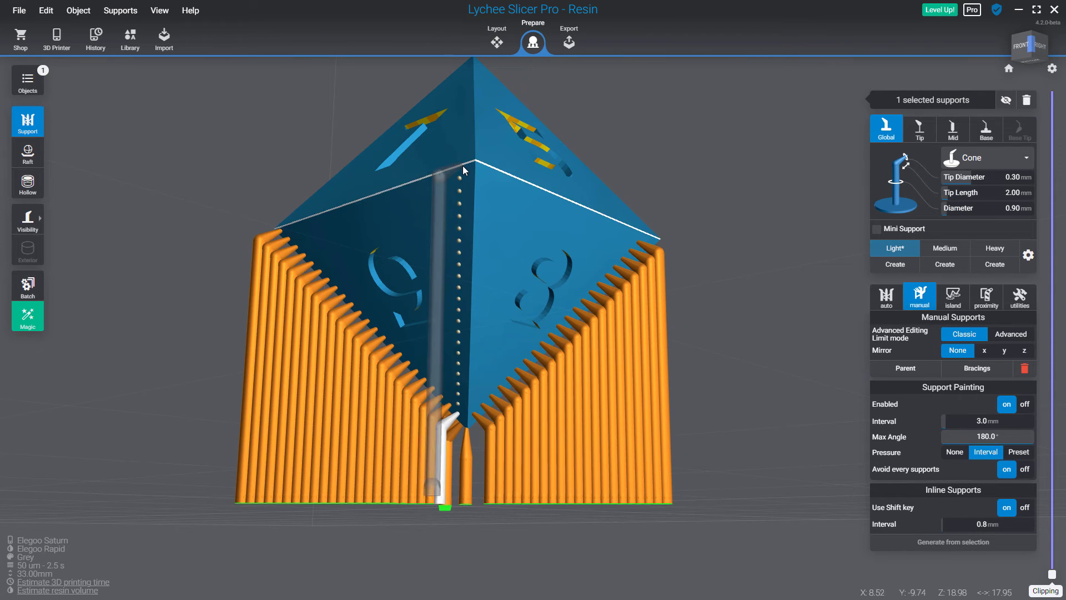
pyautogui.moveTo(439, 271); pyautogui.dragTo(440, 372)
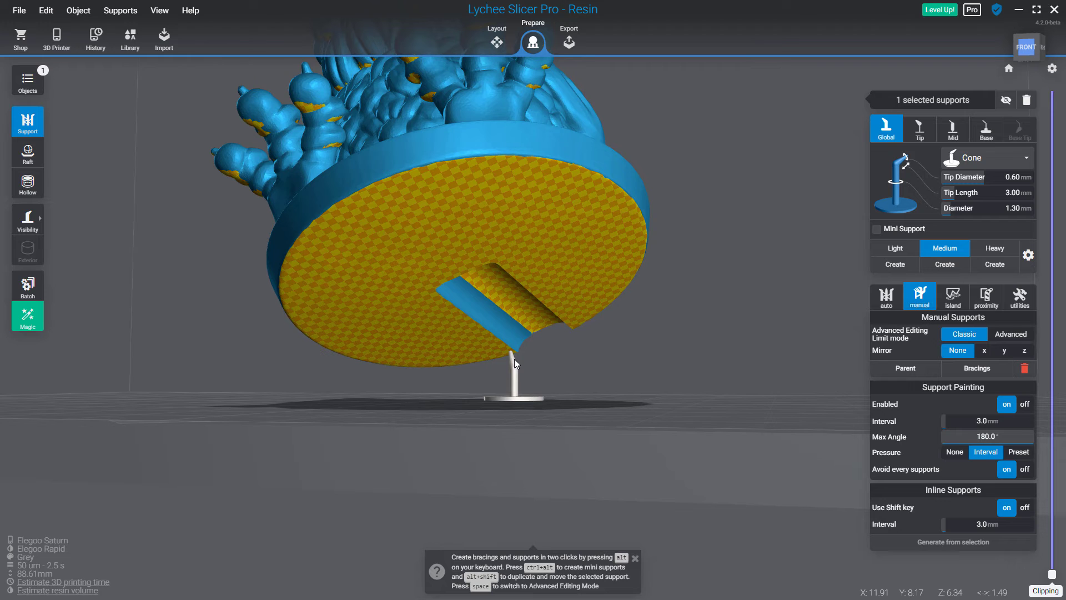
# Place three supports around the base's notch, then select the left, middle and right ones
pyautogui.click(426, 287)
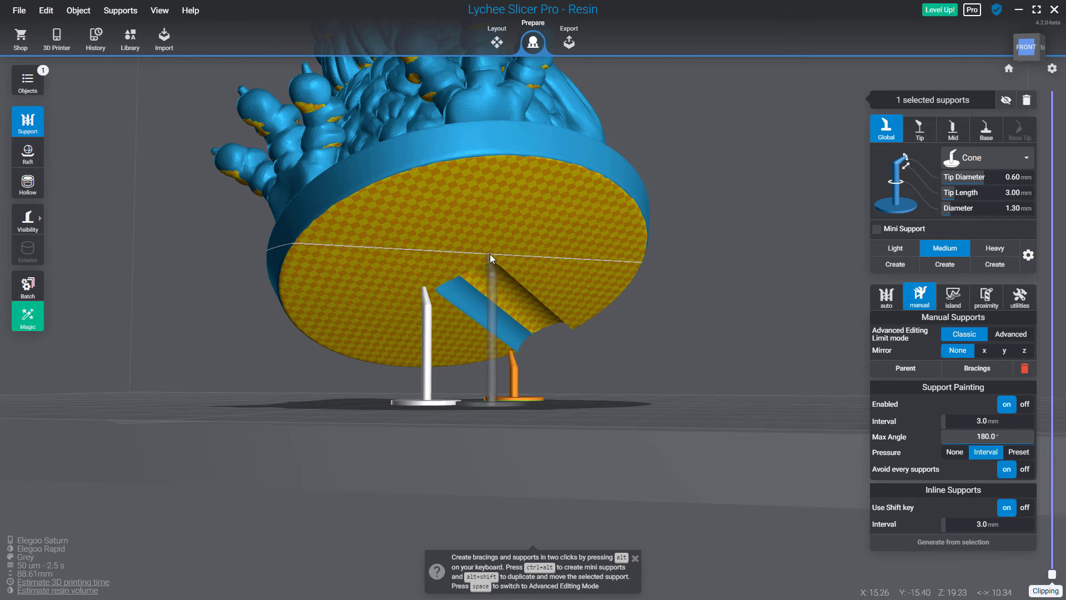
pyautogui.click(577, 326)
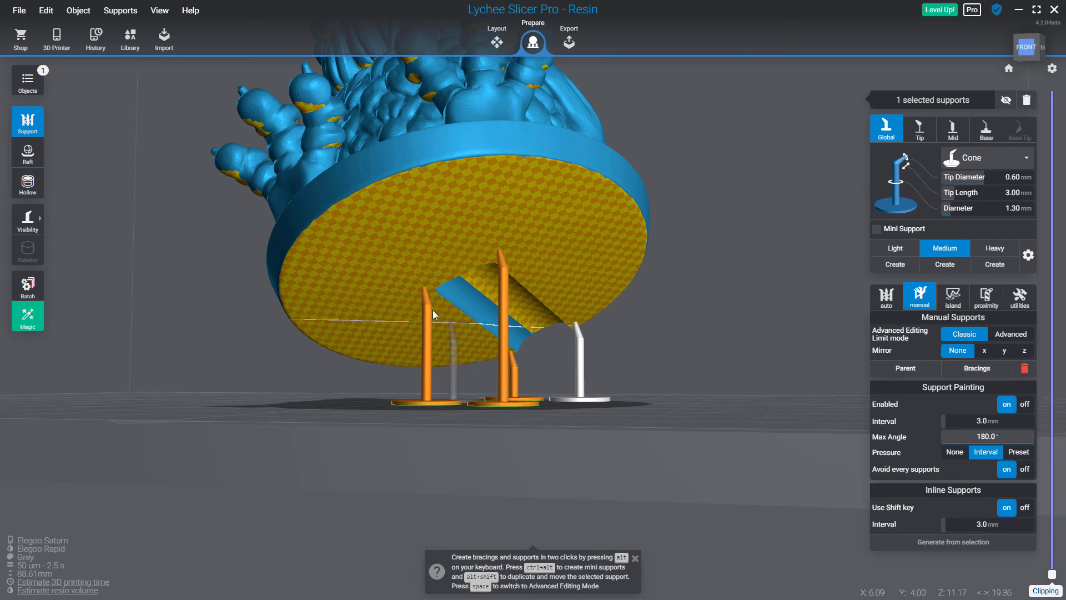
pyautogui.click(515, 371)
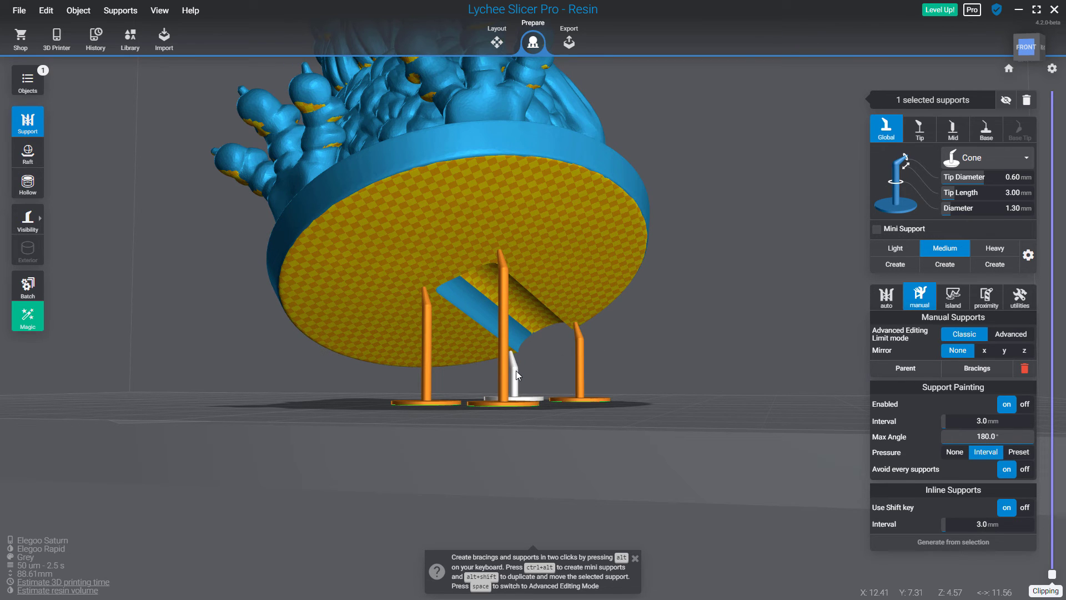
pyautogui.keyDown('ctrl'); pyautogui.click(430, 305); pyautogui.keyUp('ctrl')
pyautogui.keyDown('ctrl'); pyautogui.click(504, 272); pyautogui.keyUp('ctrl')
pyautogui.keyDown('ctrl'); pyautogui.click(581, 341); pyautogui.keyUp('ctrl')
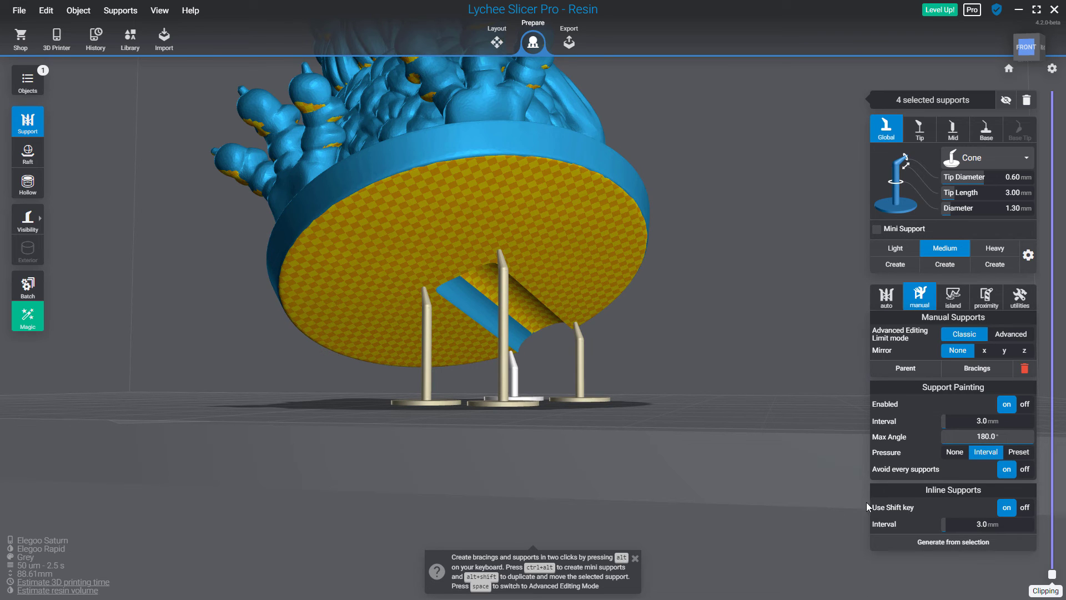
# Generate inline support rows between the four selected notch supports and view them from below
pyautogui.click(963, 550)
pyautogui.moveTo(475, 508); pyautogui.dragTo(506, 331, button='right')
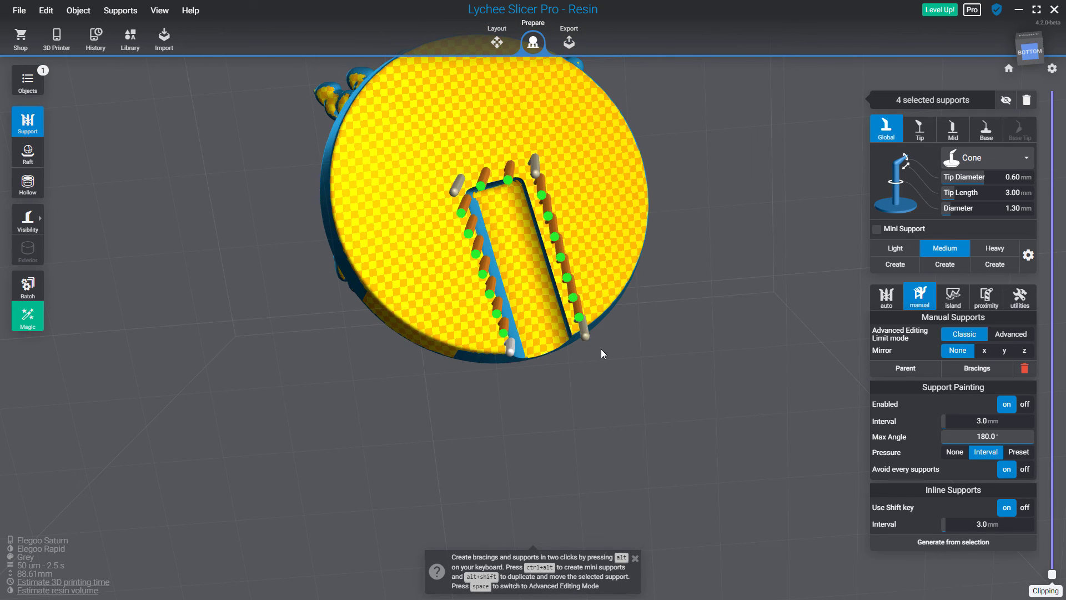
pyautogui.moveTo(601, 354); pyautogui.dragTo(616, 294, button='right')
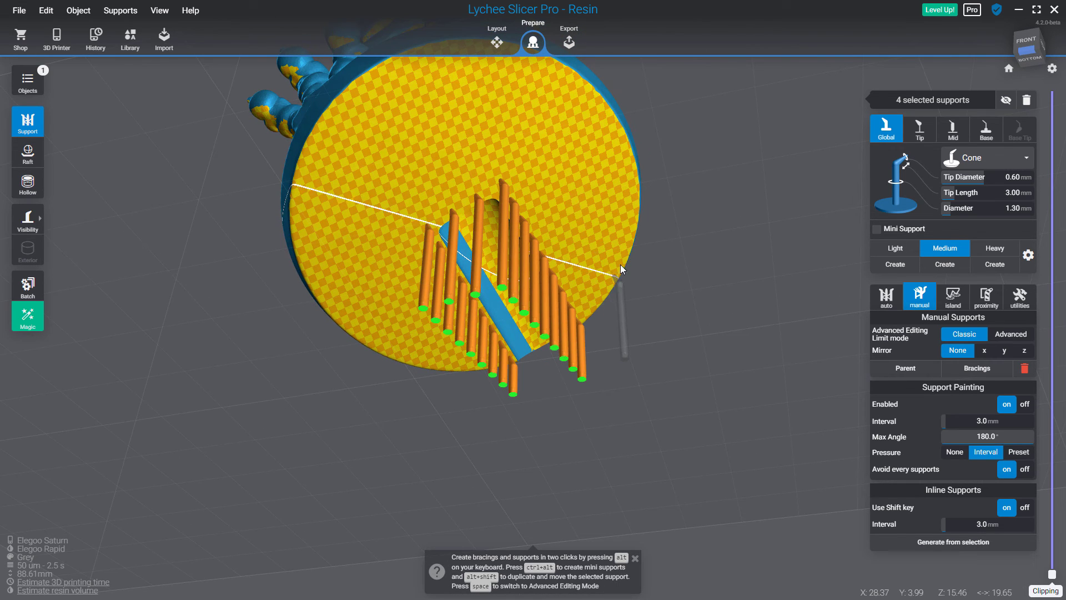
# Add supports around the base's rim and fill the whole rim with inline supports
pyautogui.scroll(2, 603, 162)
pyautogui.moveTo(589, 158); pyautogui.dragTo(521, 449, button='right')
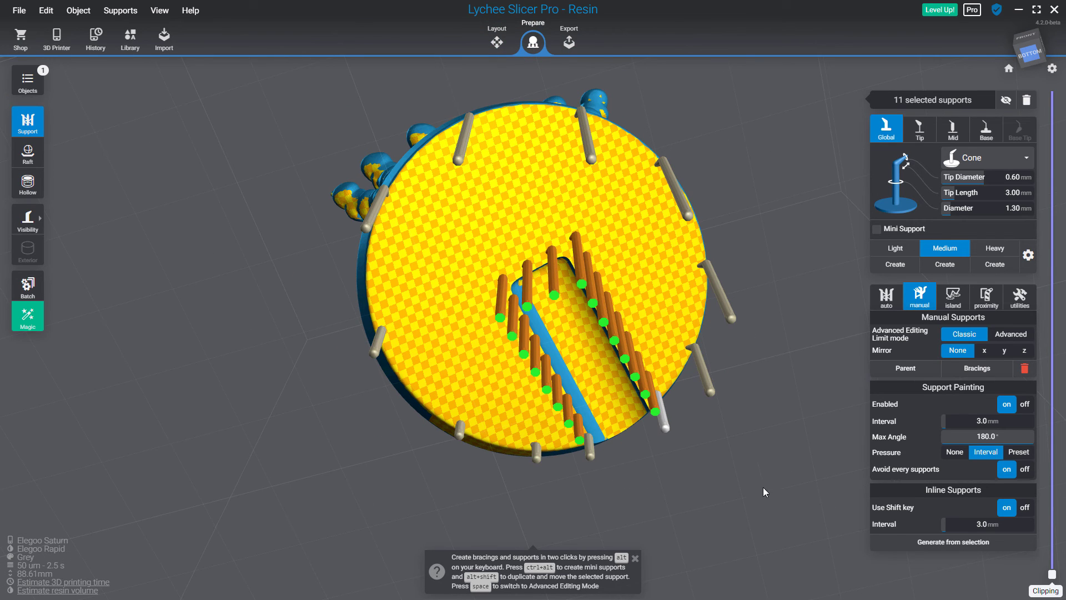
pyautogui.click(913, 542)
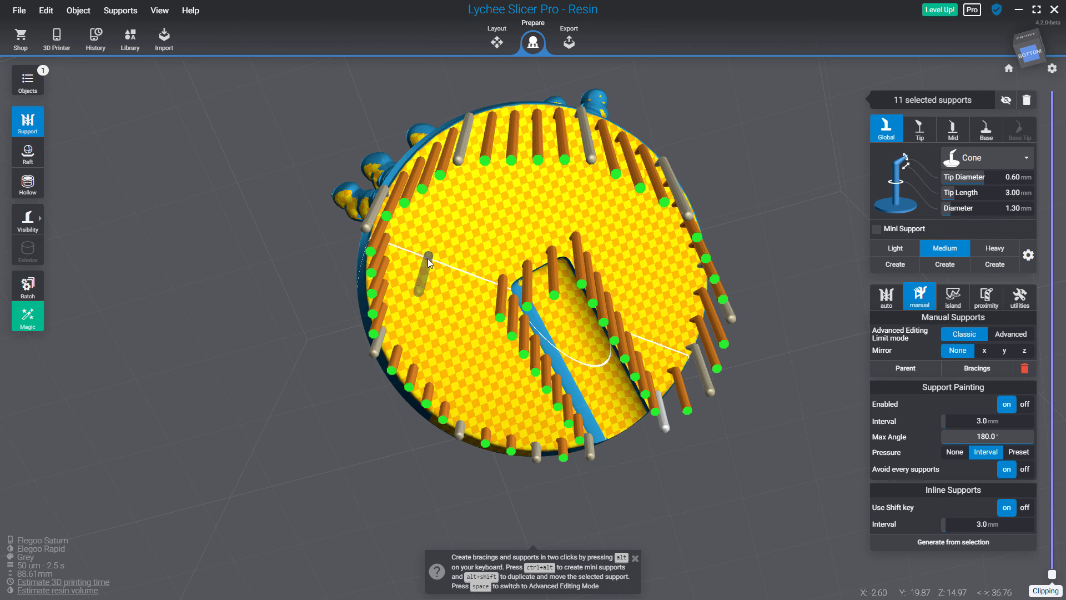
pyautogui.moveTo(428, 258); pyautogui.dragTo(509, 431, button='right')
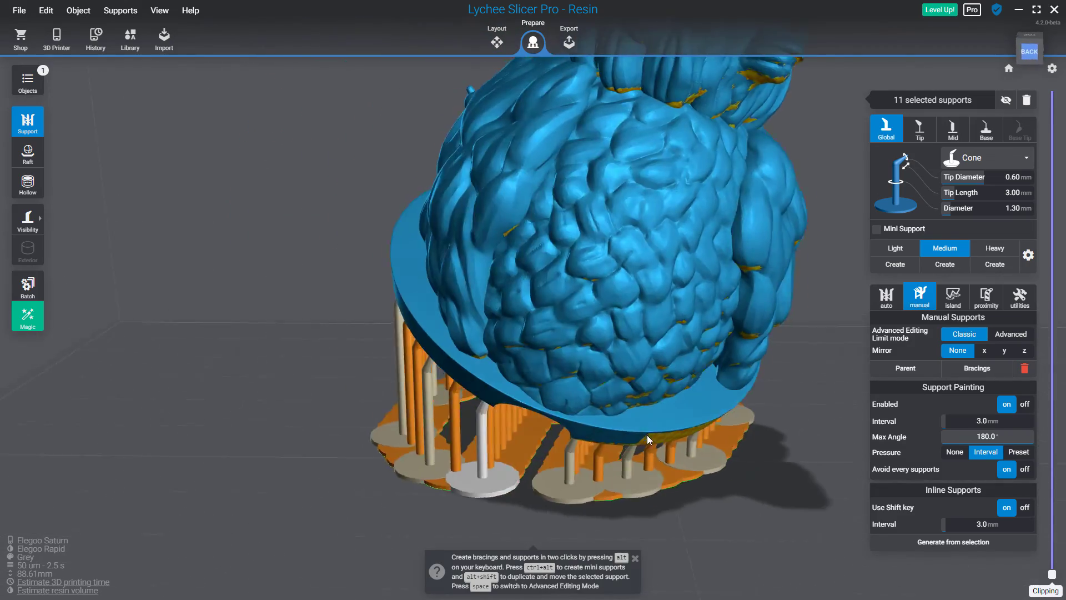
pyautogui.moveTo(664, 435); pyautogui.dragTo(168, 444, button='right')
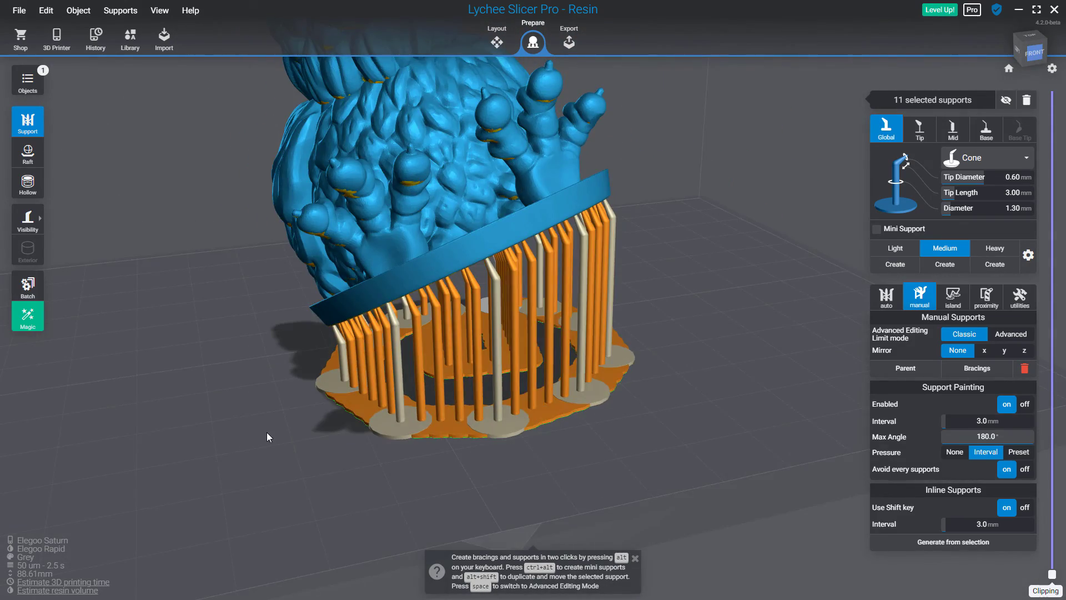
pyautogui.moveTo(267, 432); pyautogui.dragTo(300, 422, button='right')
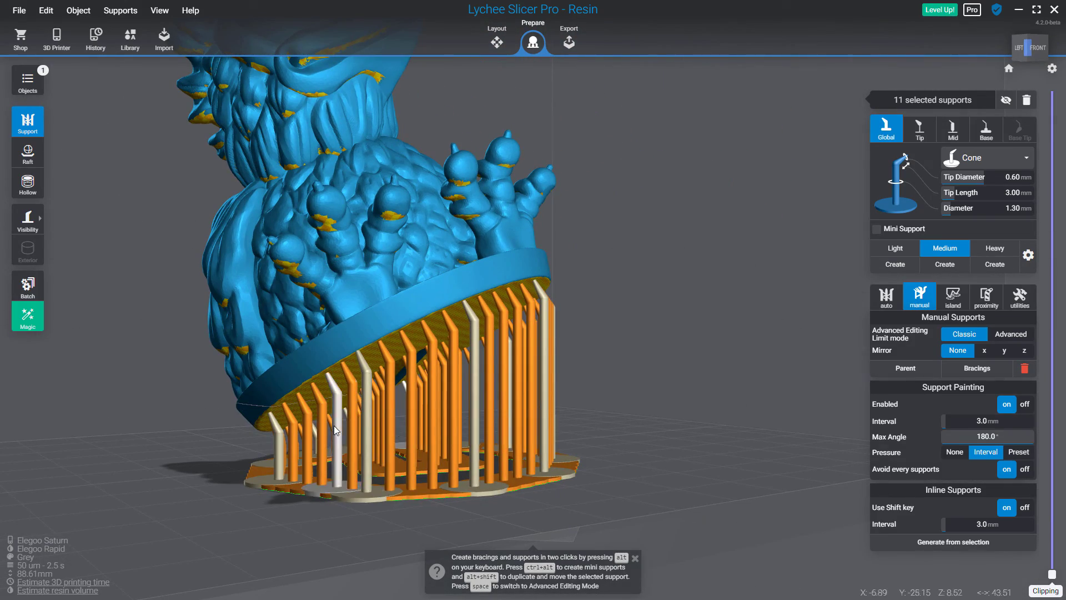